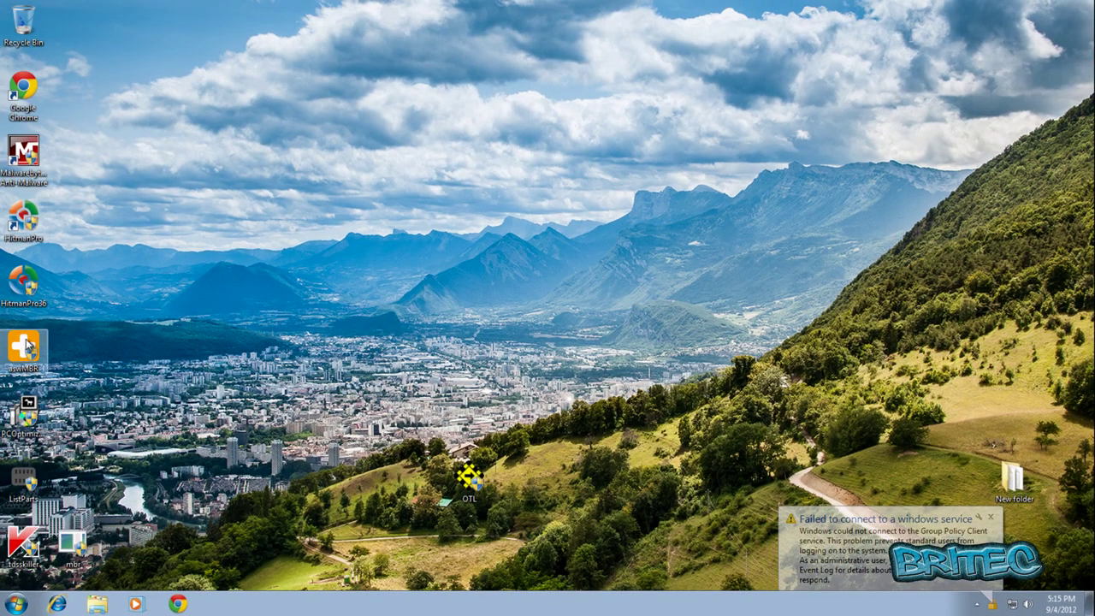
Step: Run aswMBR with administrator permission, scan the disk for rootkits, and exit the tool
{"action": "left_click_drag", "start_coordinate": [23, 345], "coordinate": [420, 216]}
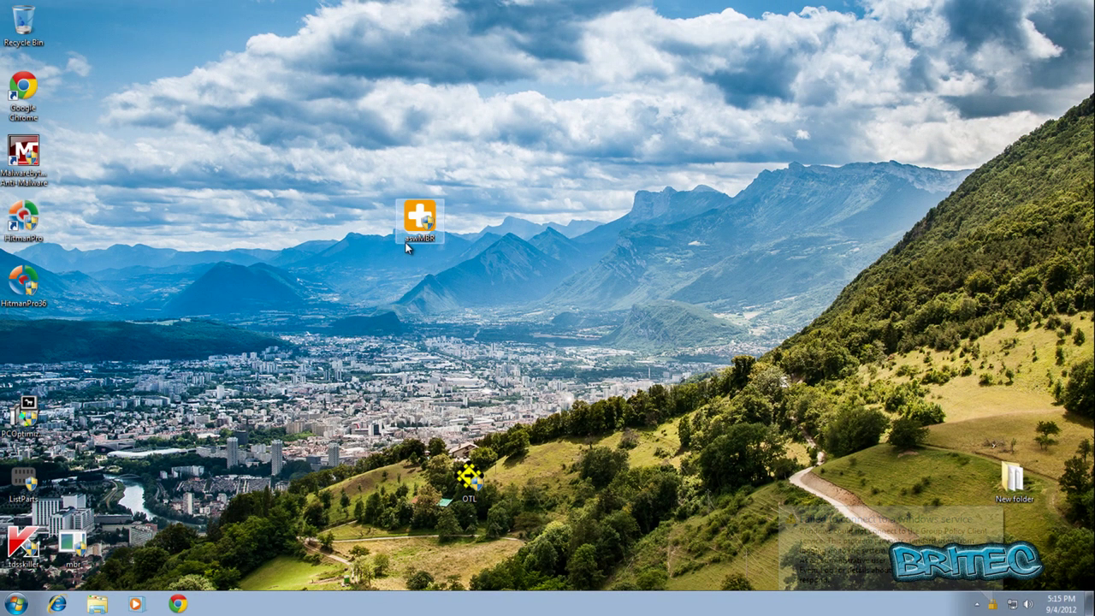
{"action": "double_click", "coordinate": [419, 217]}
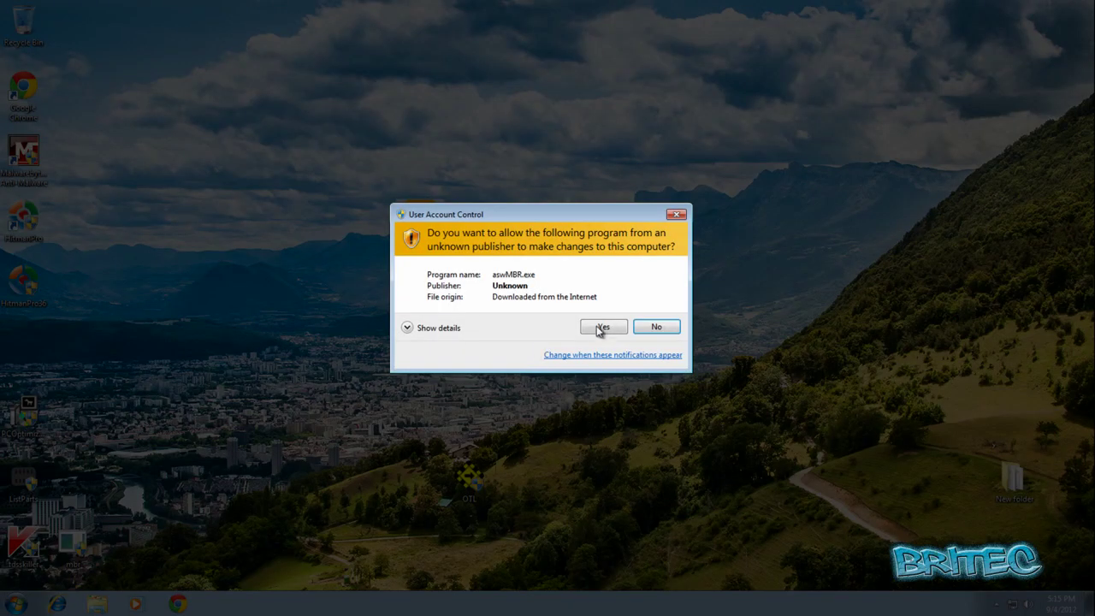
{"action": "left_click", "coordinate": [602, 328]}
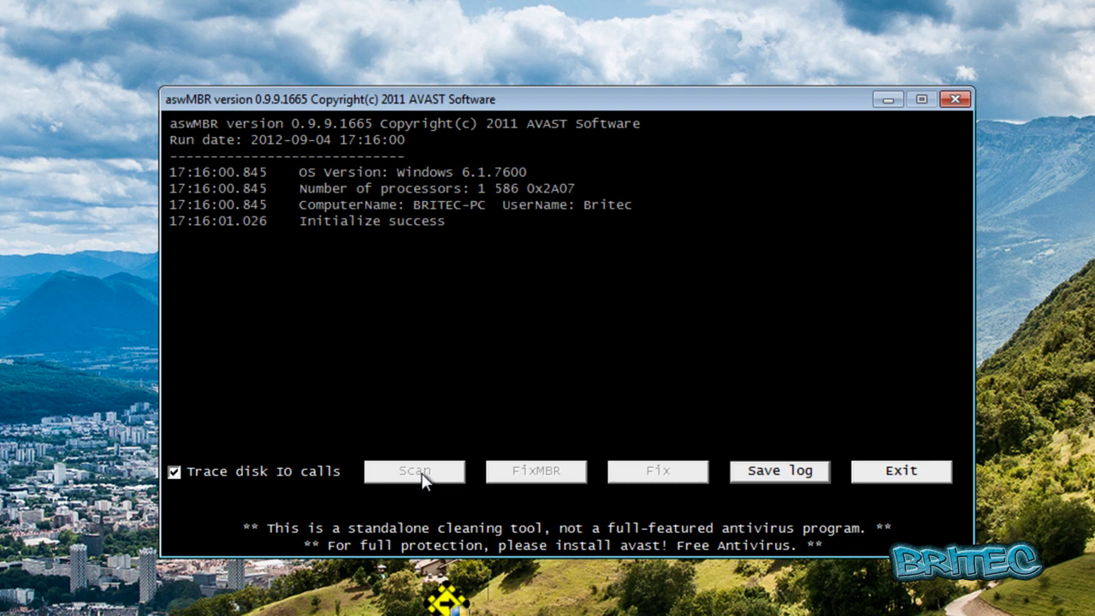
{"action": "left_click", "coordinate": [419, 472]}
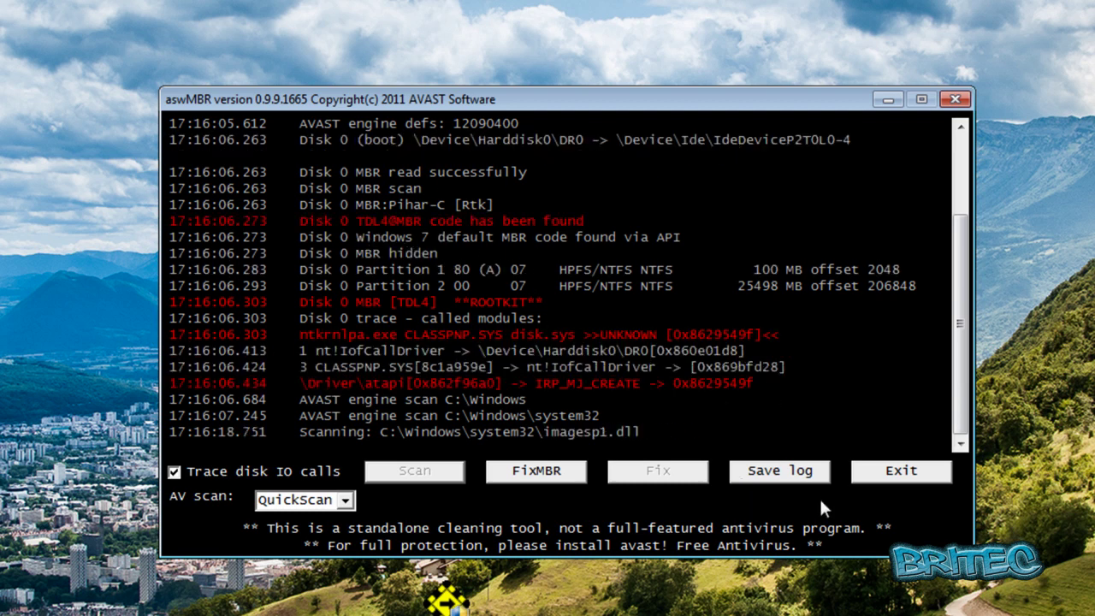
{"action": "left_click", "coordinate": [903, 472]}
Step: Scan with Kaspersky TDSSKiller, apply Cure to Rootkit.Boot.Pihar.b, and reboot the computer to complete the cure
{"action": "left_click", "coordinate": [582, 404]}
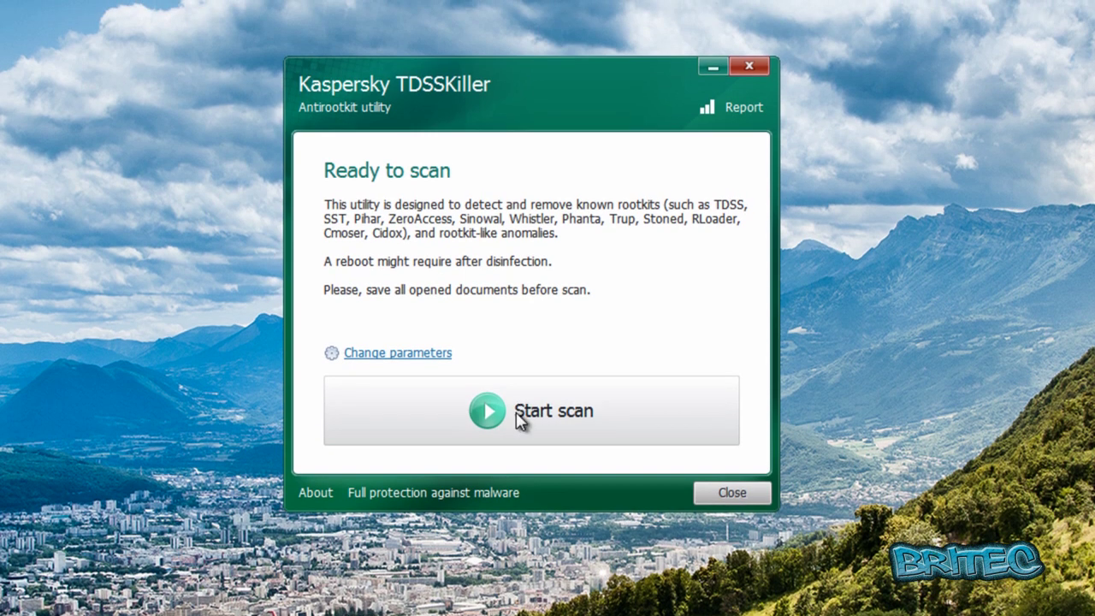
{"action": "left_click", "coordinate": [519, 415]}
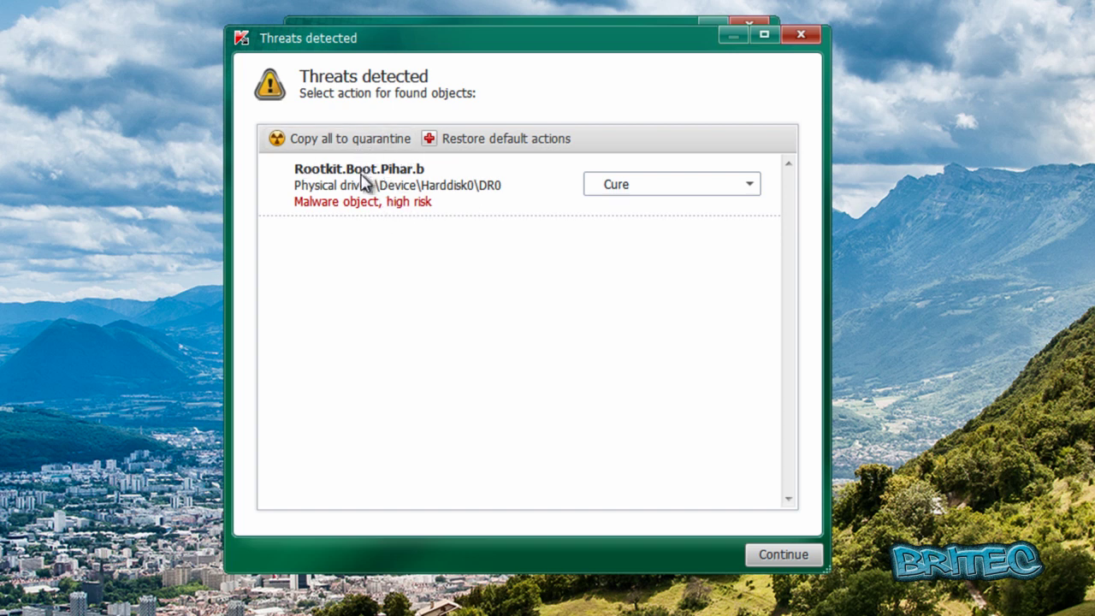
{"action": "left_click", "coordinate": [802, 561]}
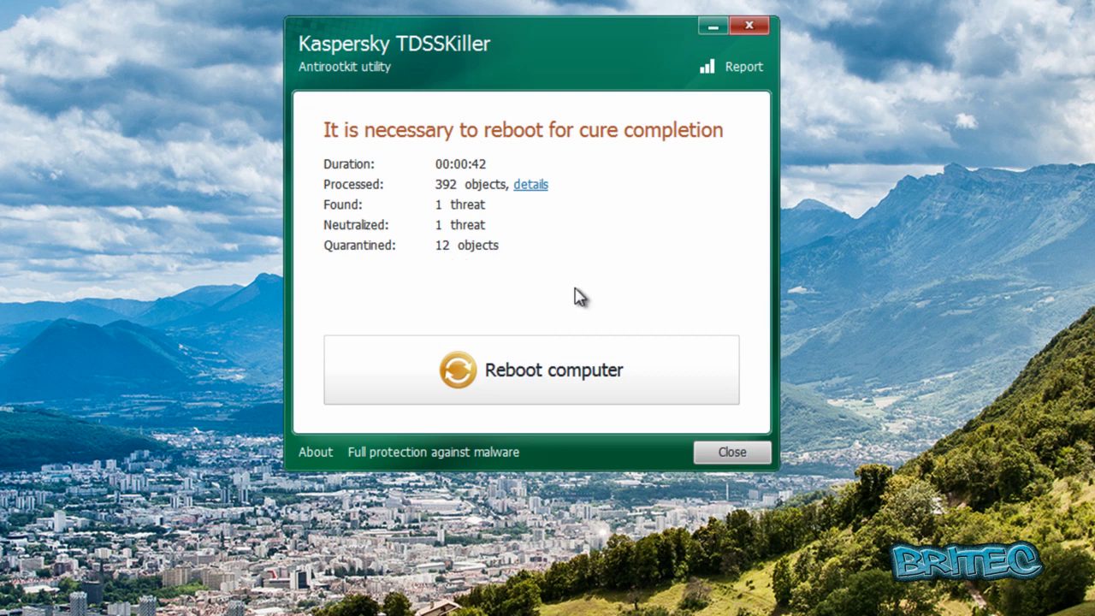
{"action": "left_click", "coordinate": [553, 369]}
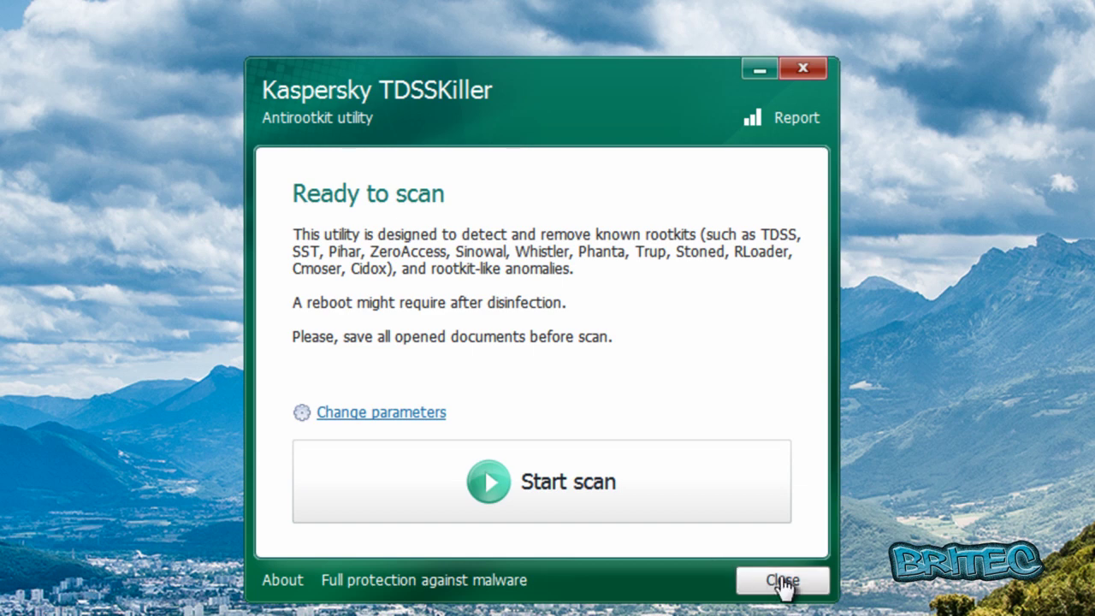
Step: Rescan the system with TDSSKiller to check for remaining rootkits, and close the utility
{"action": "left_click", "coordinate": [567, 482]}
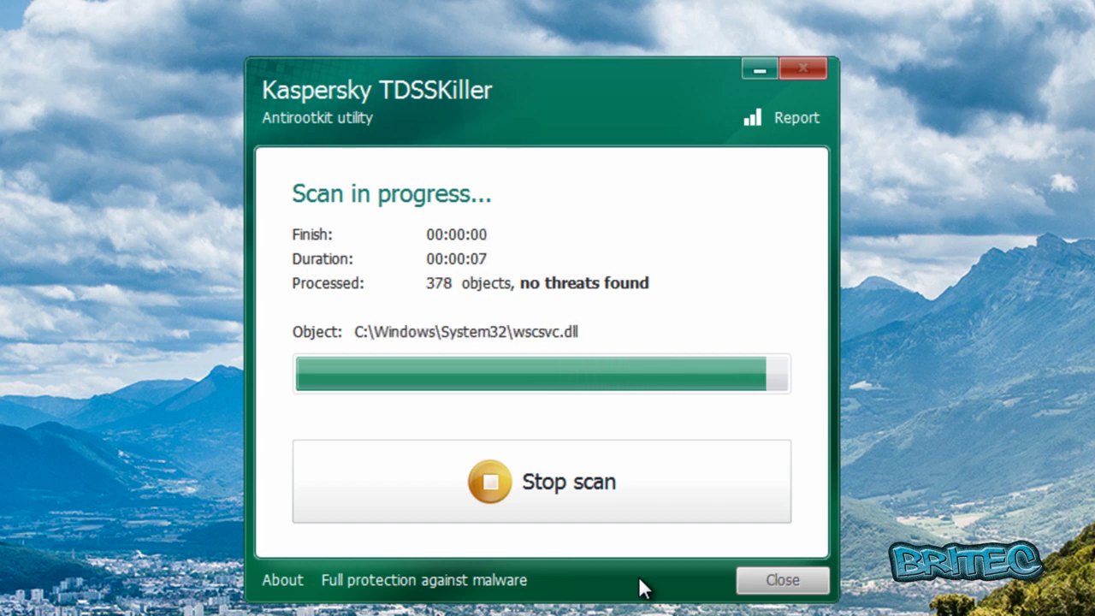
{"action": "left_click", "coordinate": [782, 581]}
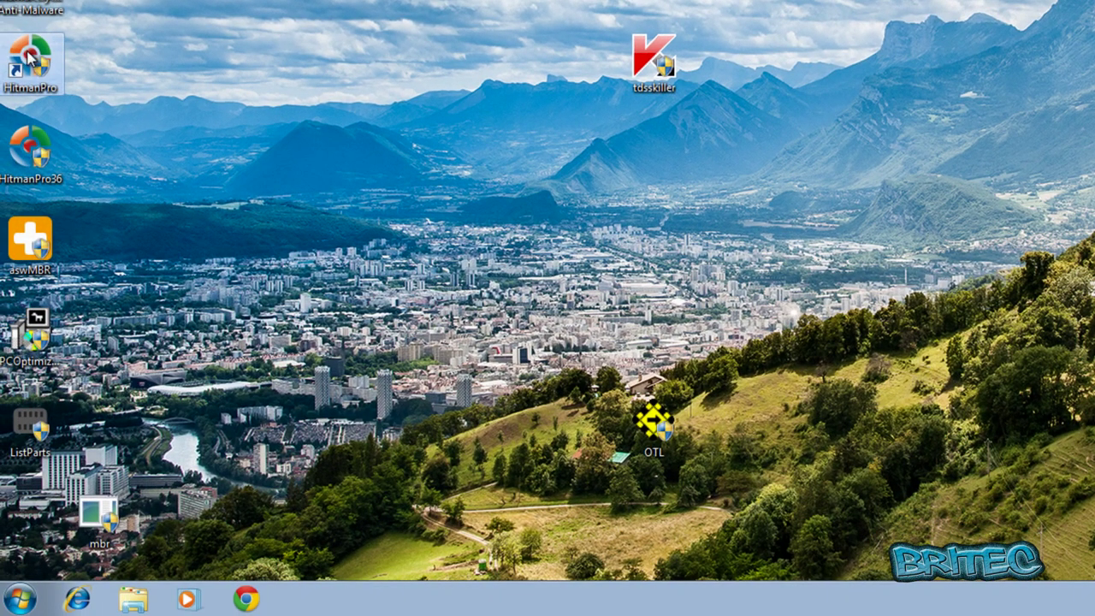
Step: Move the HitmanPro shortcut beside tdsskiller on the desktop, launch it, and start a malware scan
{"action": "left_click_drag", "start_coordinate": [30, 60], "coordinate": [513, 94]}
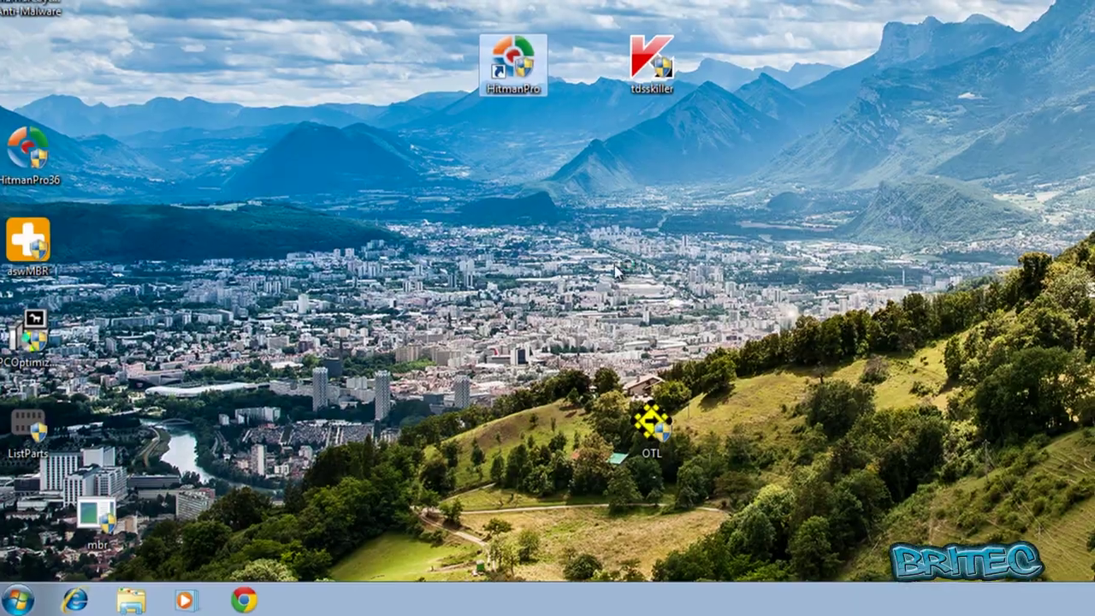
{"action": "key", "text": "Return"}
{"action": "left_click", "coordinate": [841, 218]}
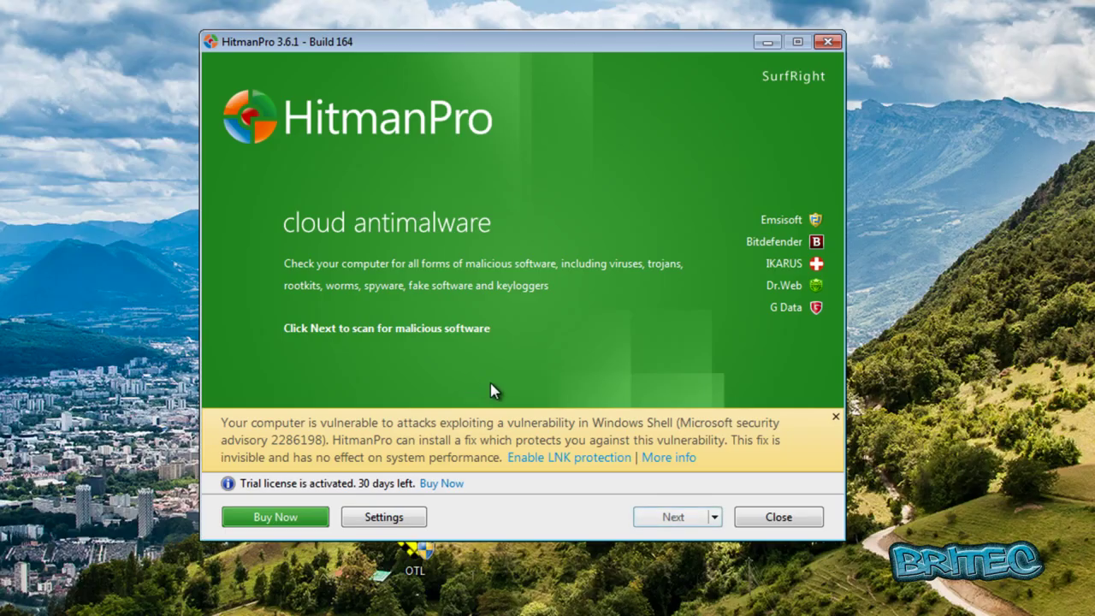
{"action": "left_click", "coordinate": [673, 518]}
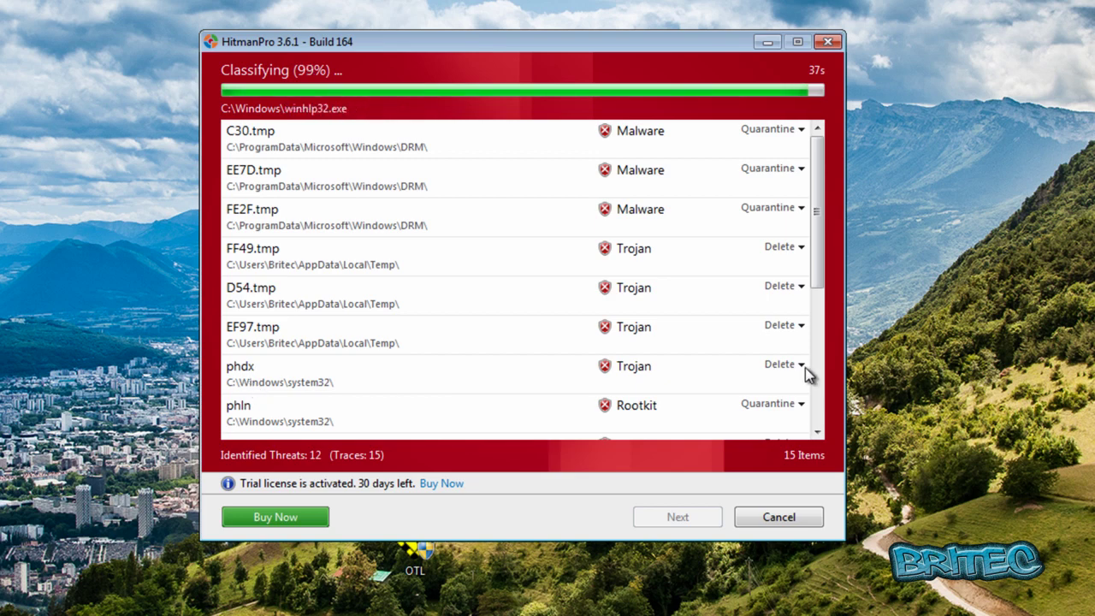
Step: Review the full list of HitmanPro detections, remove them with the assigned quarantine and delete actions, and continue past the removal results
{"action": "left_click_drag", "start_coordinate": [817, 201], "coordinate": [823, 345]}
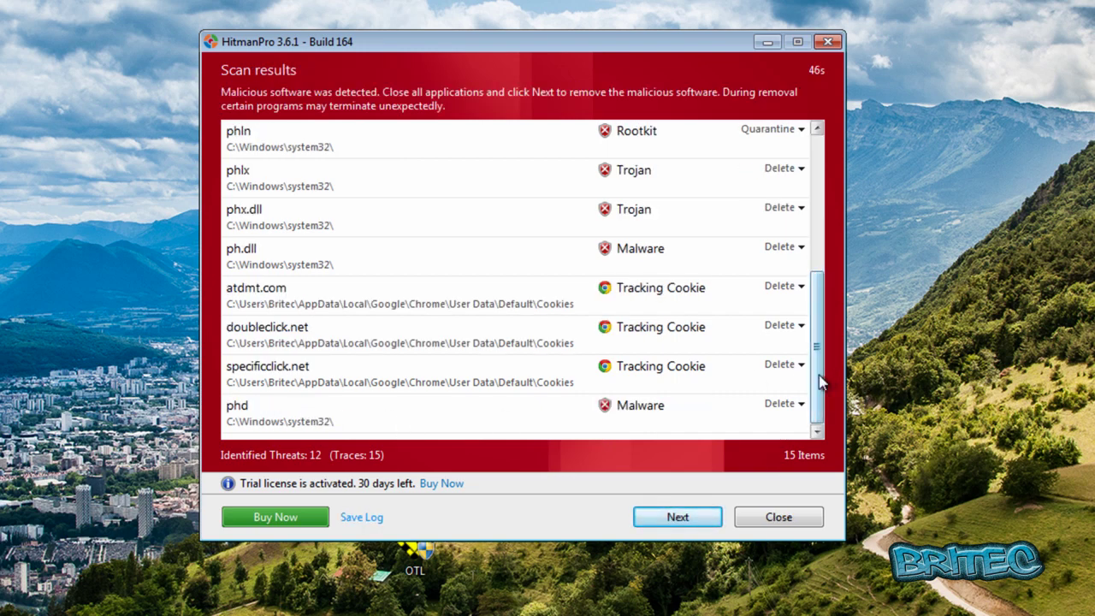
{"action": "left_click_drag", "start_coordinate": [823, 378], "coordinate": [826, 221]}
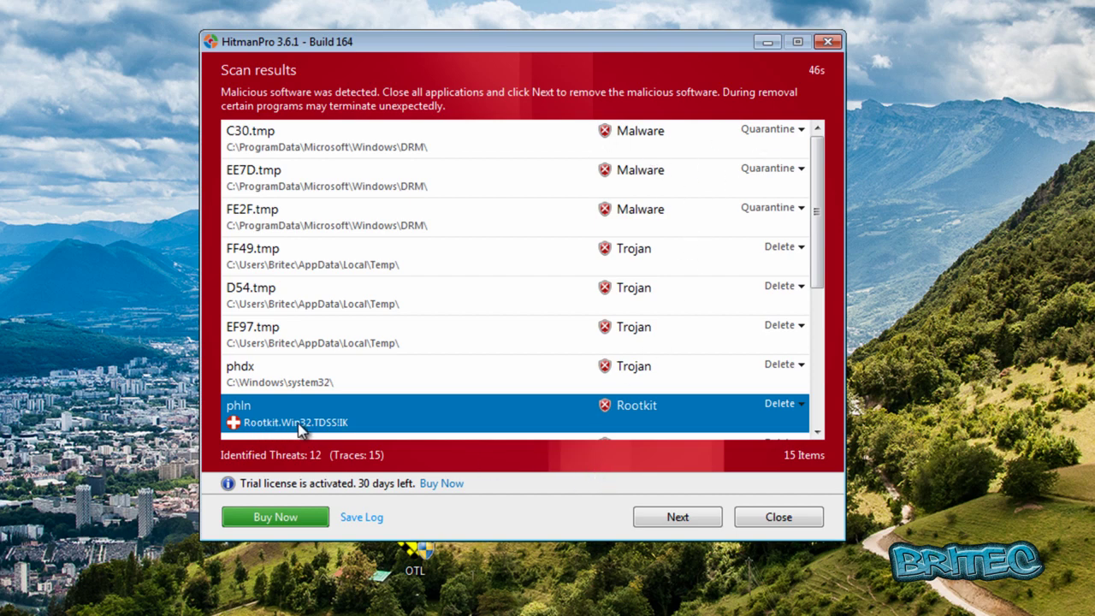
{"action": "left_click", "coordinate": [678, 518]}
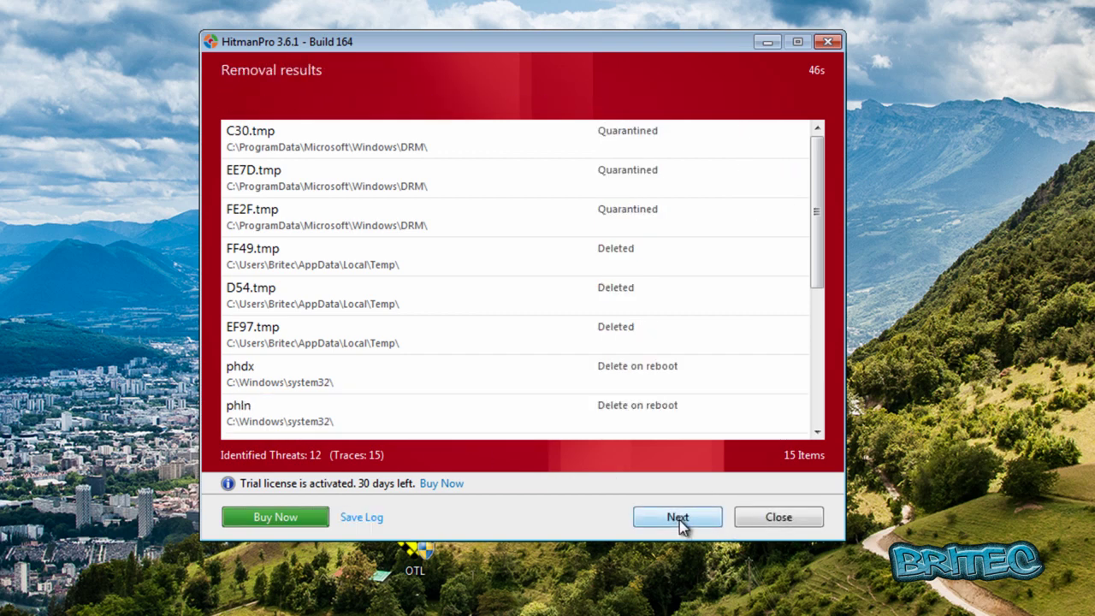
{"action": "left_click", "coordinate": [689, 523]}
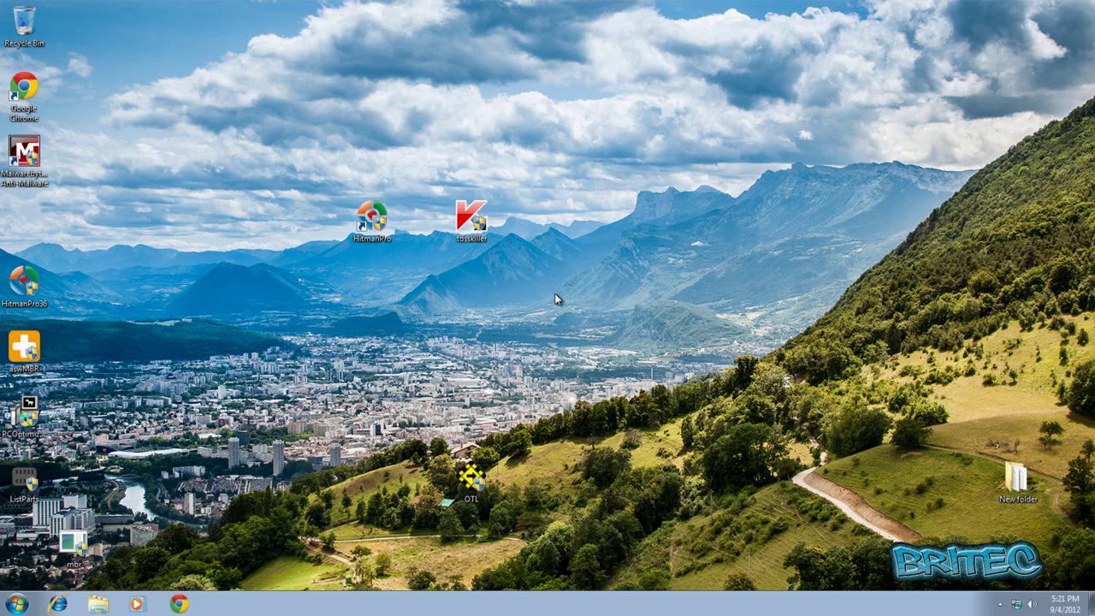
Step: Launch HitmanPro again with administrator permission and start a follow-up scan
{"action": "left_click", "coordinate": [372, 220]}
{"action": "double_click", "coordinate": [370, 222]}
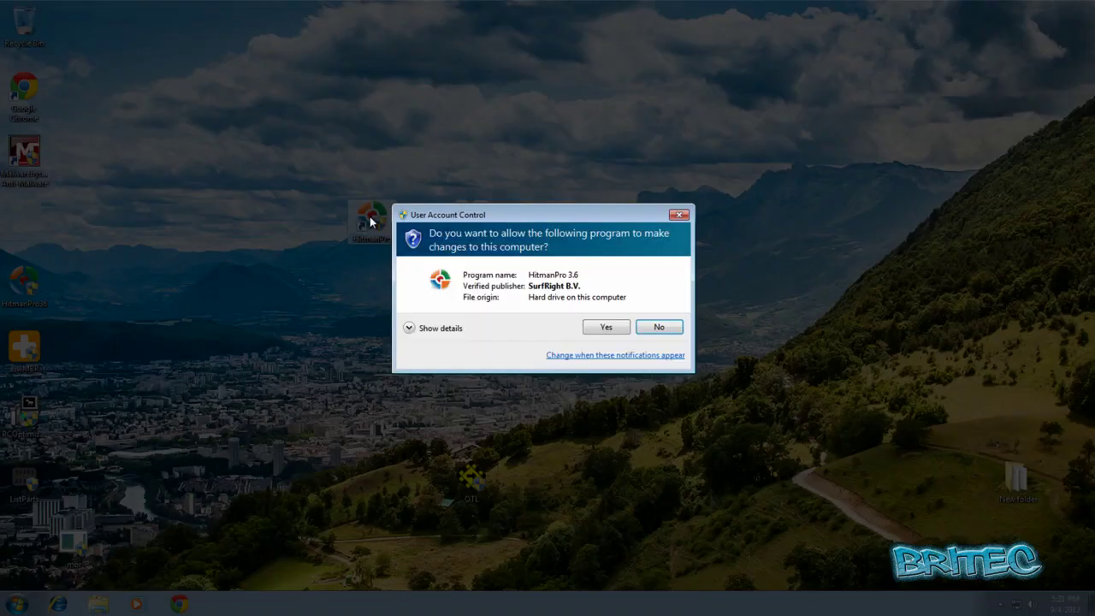
{"action": "left_click", "coordinate": [596, 336]}
{"action": "left_click", "coordinate": [664, 465]}
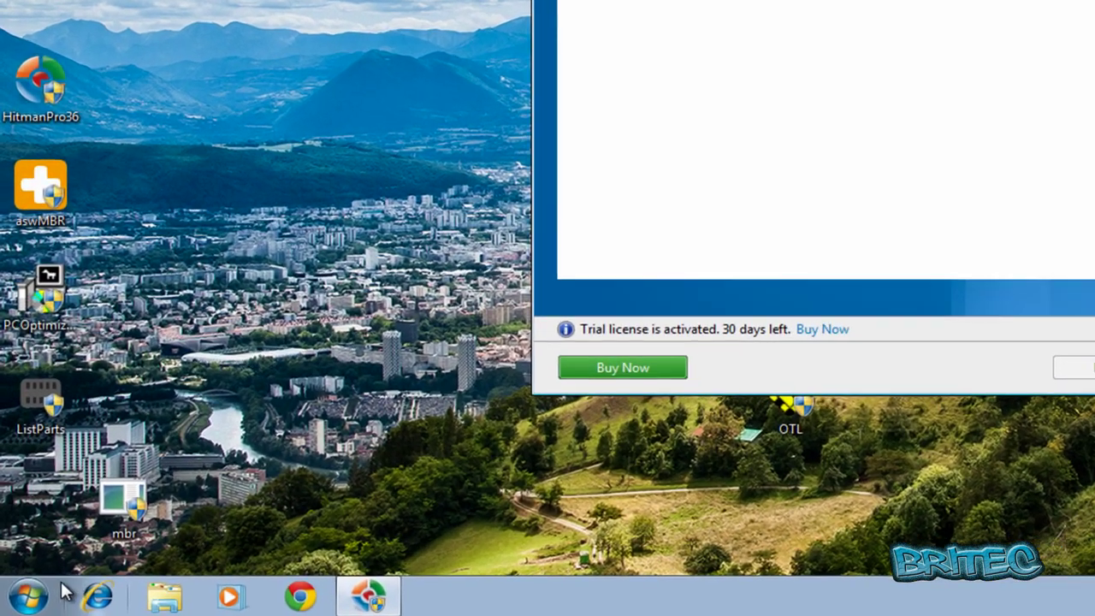
Step: Open the TDSSKiller.2.8.8.0_04.09.2012_17.18.46_log file from Local Disk (C:), look through its scan entries, and close it
{"action": "left_click", "coordinate": [60, 590]}
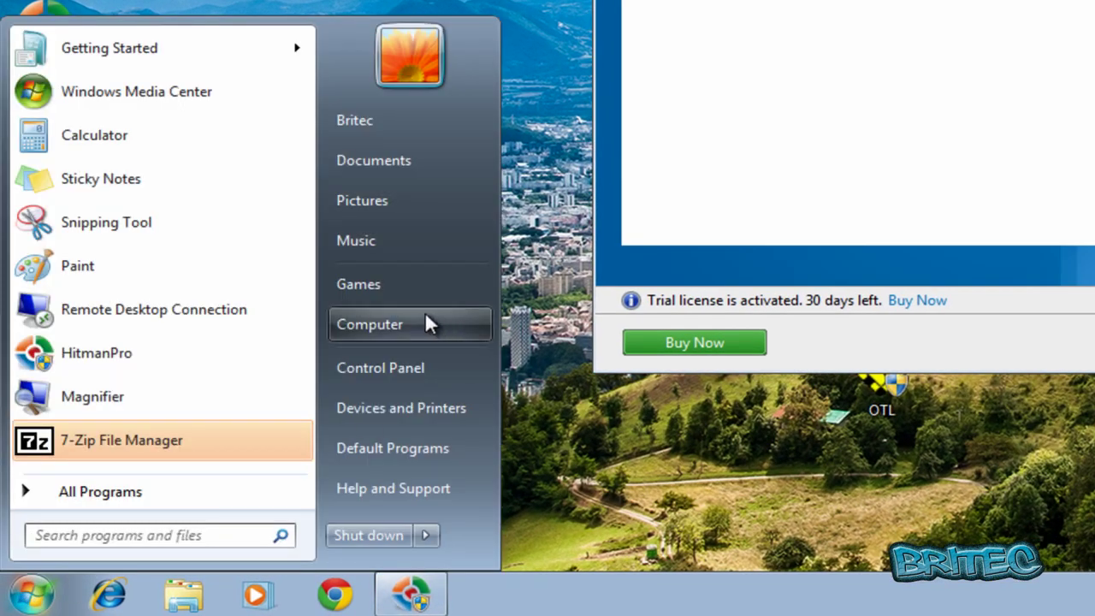
{"action": "left_click", "coordinate": [391, 342]}
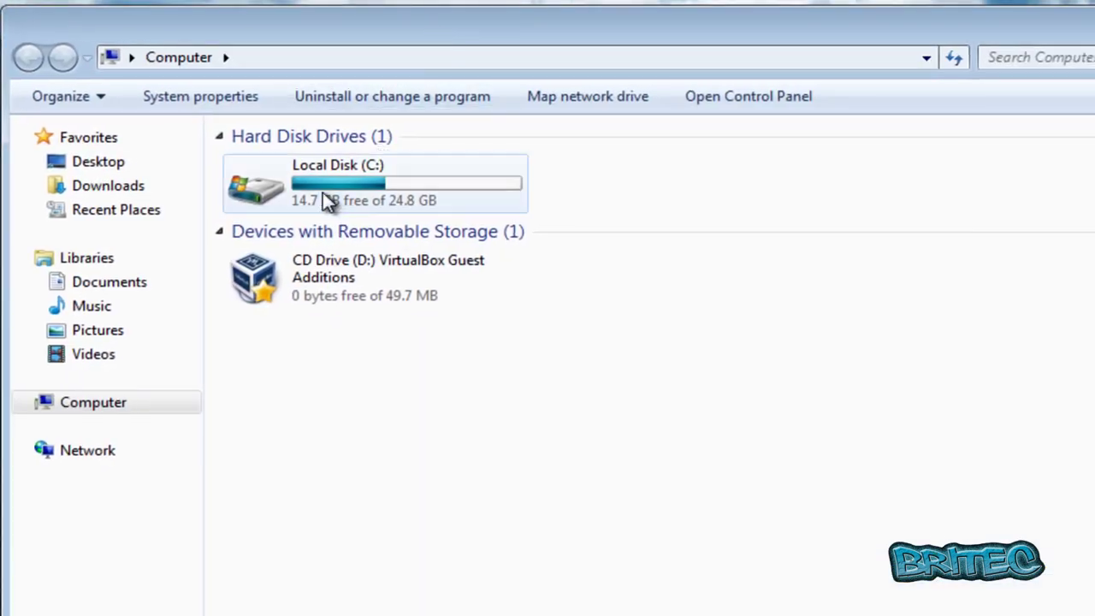
{"action": "left_click", "coordinate": [561, 153]}
{"action": "double_click", "coordinate": [323, 192]}
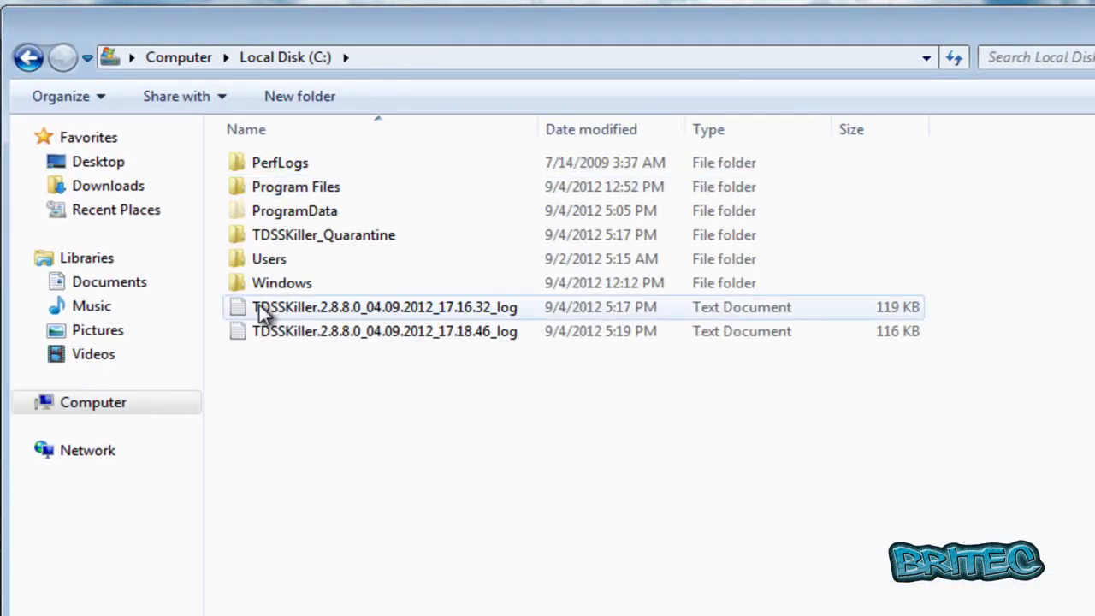
{"action": "double_click", "coordinate": [308, 334]}
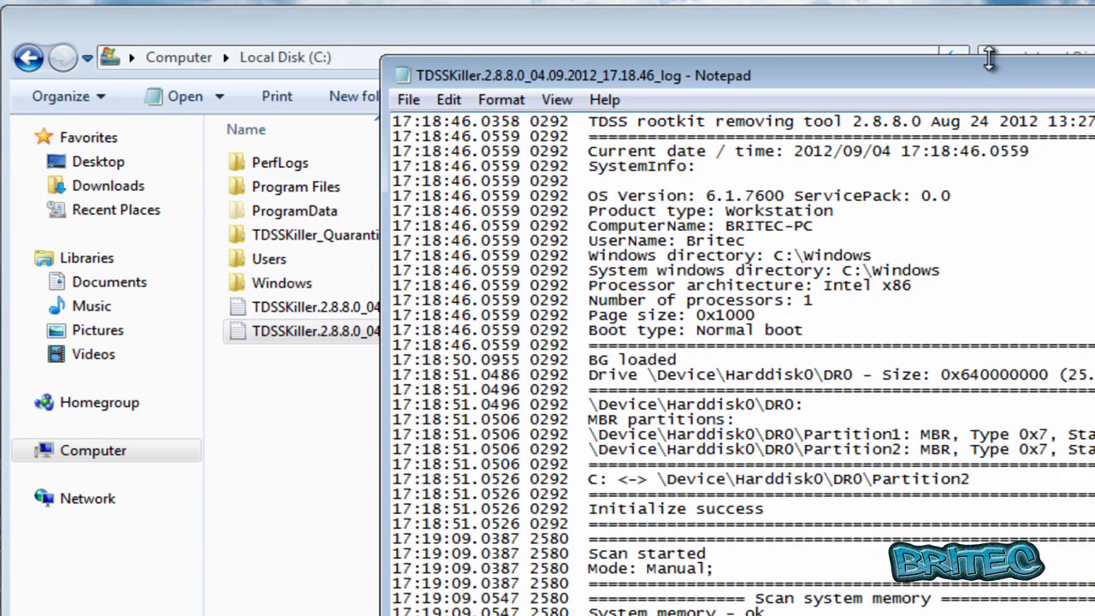
{"action": "left_click_drag", "start_coordinate": [984, 75], "coordinate": [706, 15]}
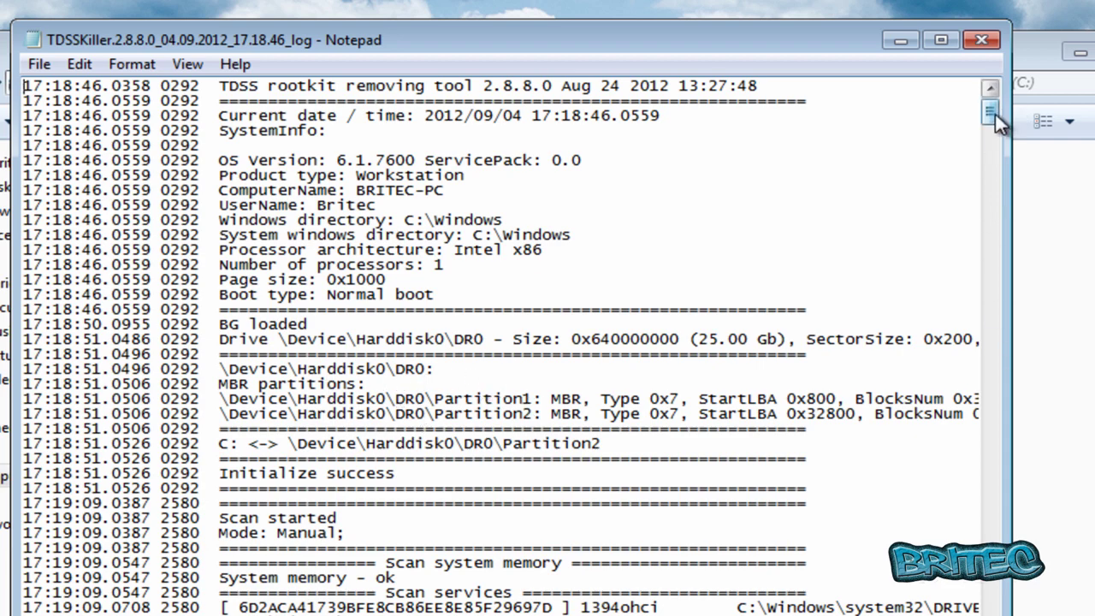
{"action": "left_click_drag", "start_coordinate": [995, 114], "coordinate": [993, 214]}
{"action": "left_click", "coordinate": [980, 41]}
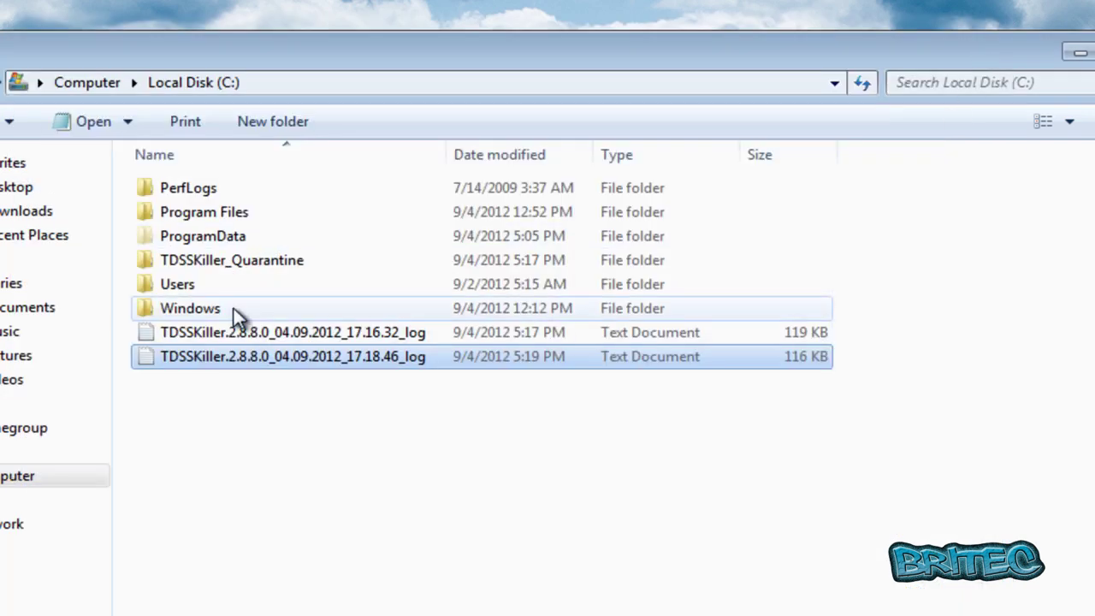
Step: Examine the quarantined files in TDSSKiller_Quarantine, going through 04.09.2012_17.16.33 and mbr0000 into the nested mbr0000 folder
{"action": "left_click", "coordinate": [215, 267]}
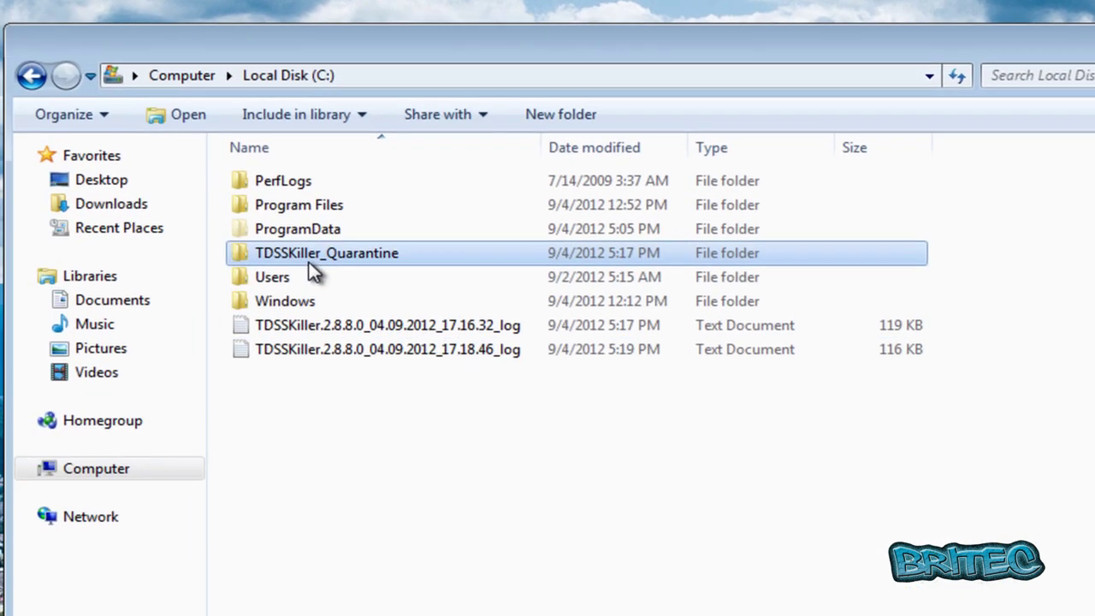
{"action": "double_click", "coordinate": [310, 263]}
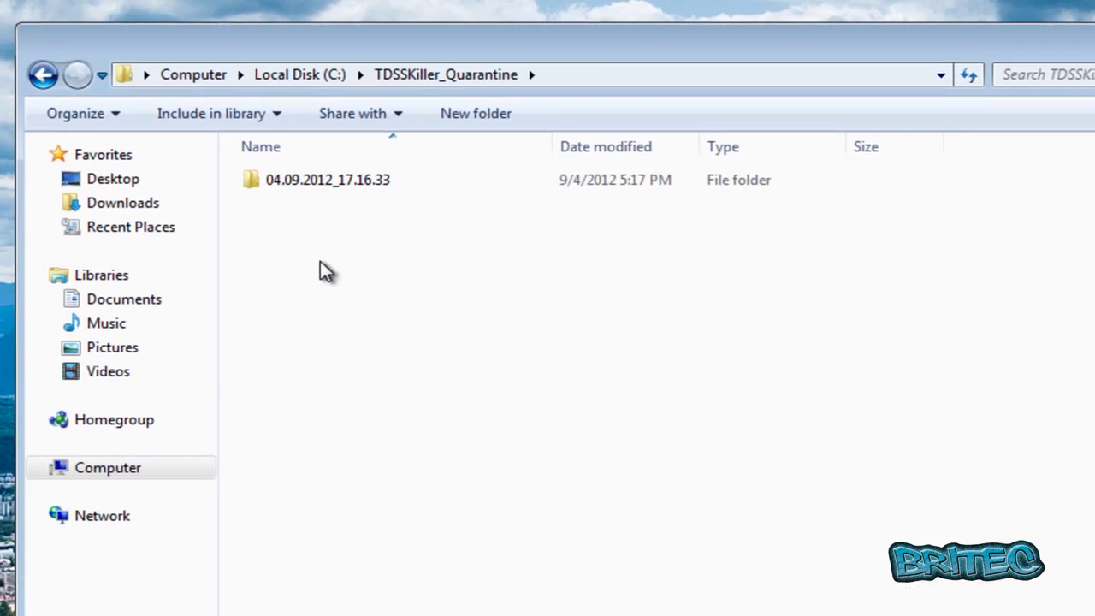
{"action": "left_click", "coordinate": [306, 182]}
{"action": "double_click", "coordinate": [305, 181]}
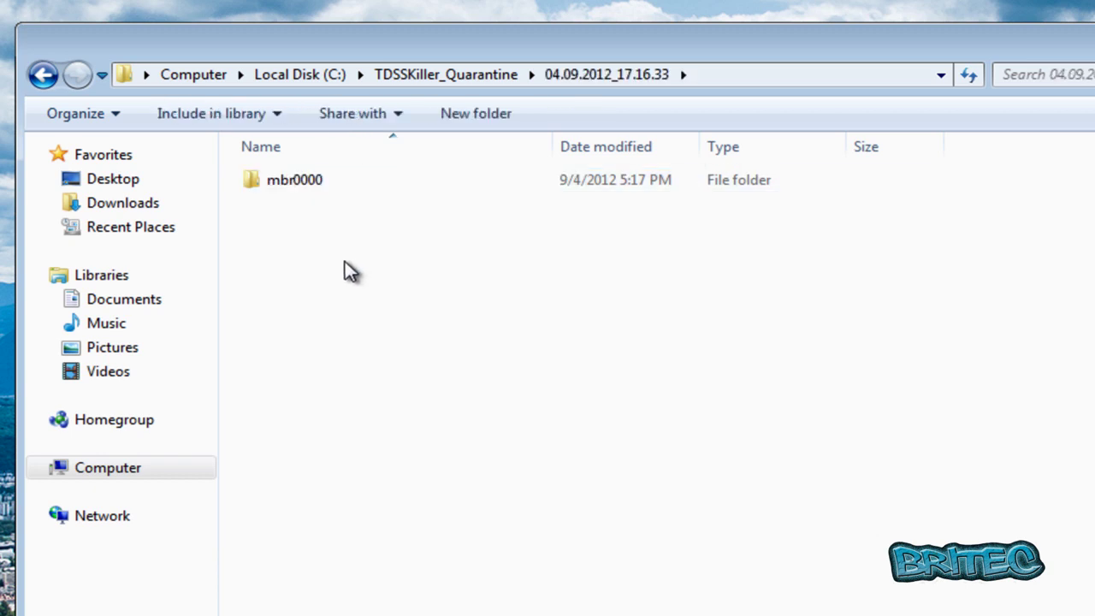
{"action": "double_click", "coordinate": [280, 183]}
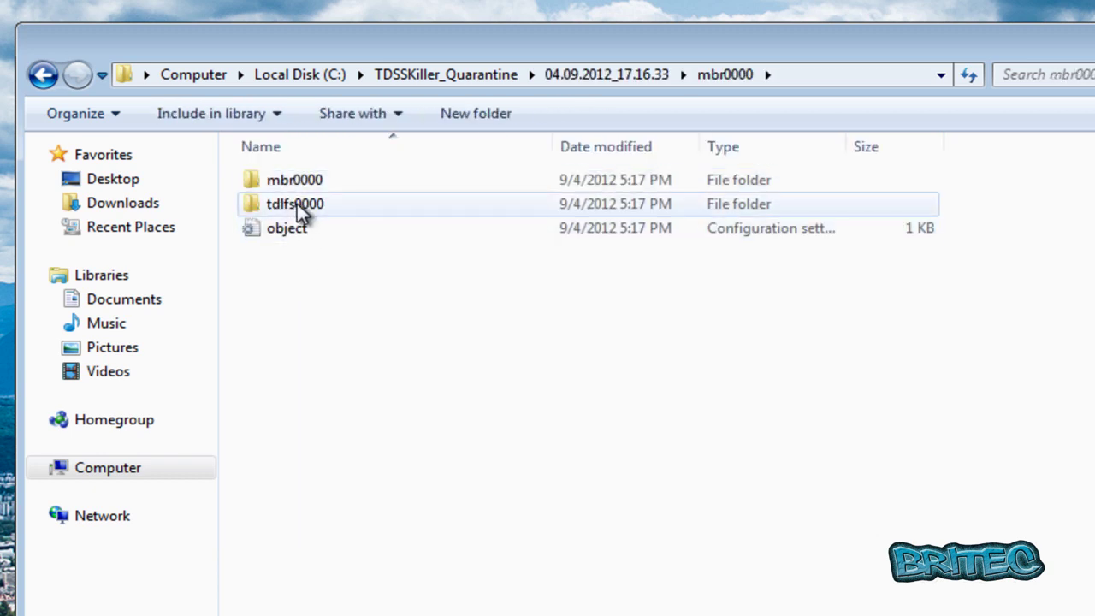
{"action": "double_click", "coordinate": [299, 181]}
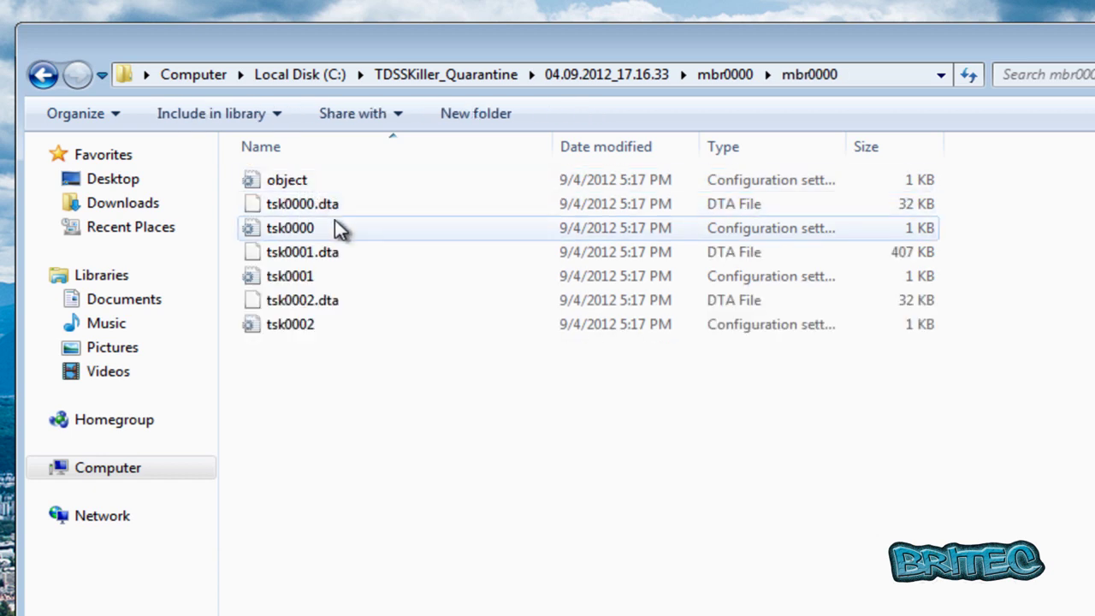
Step: Go back to TDSSKiller_Quarantine, delete the 04.09.2012_17.16.33 folder, and return to the C: drive
{"action": "left_click", "coordinate": [37, 75]}
{"action": "left_click", "coordinate": [38, 75]}
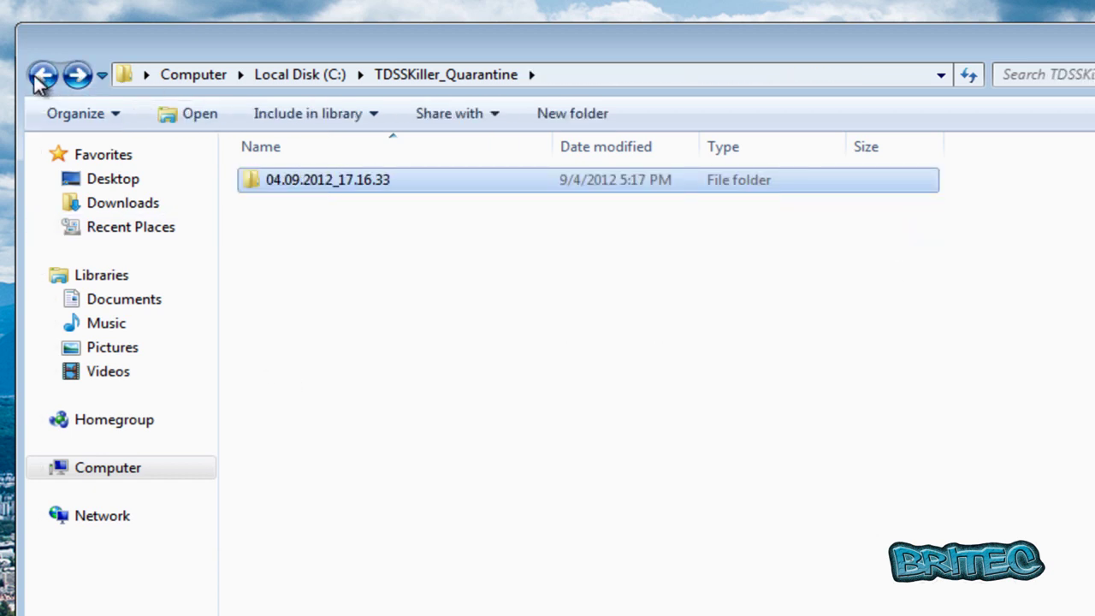
{"action": "right_click", "coordinate": [277, 171]}
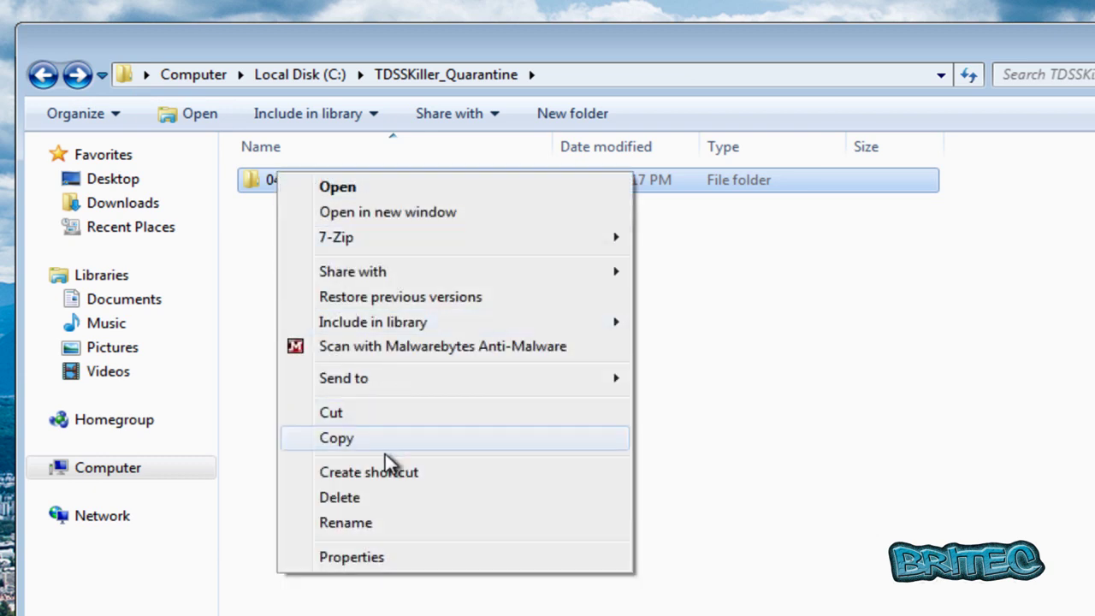
{"action": "left_click", "coordinate": [367, 500]}
{"action": "left_click", "coordinate": [759, 462]}
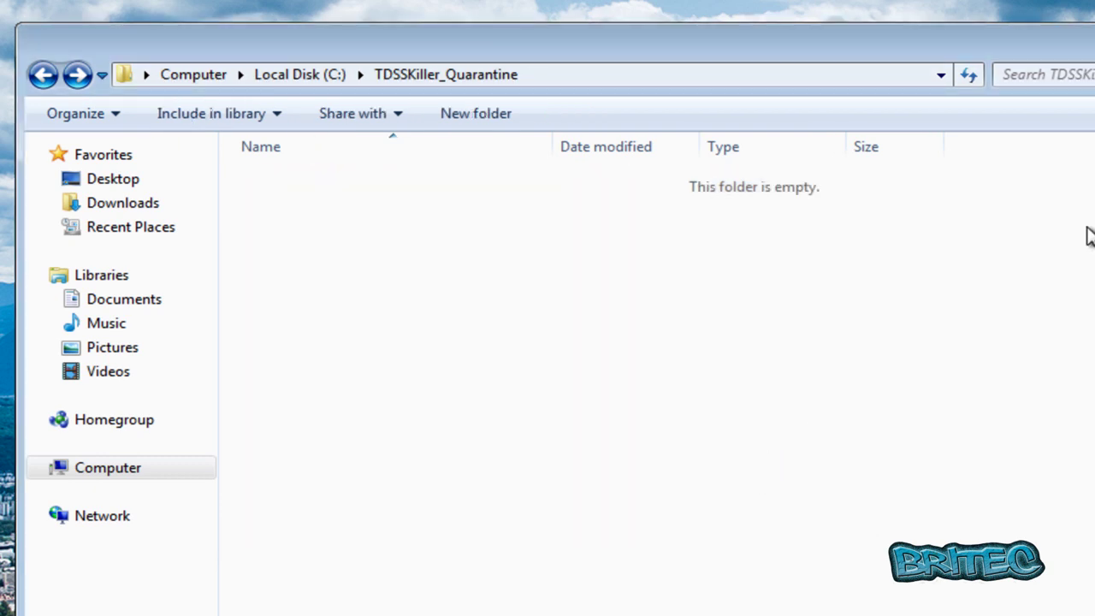
{"action": "left_click", "coordinate": [41, 77]}
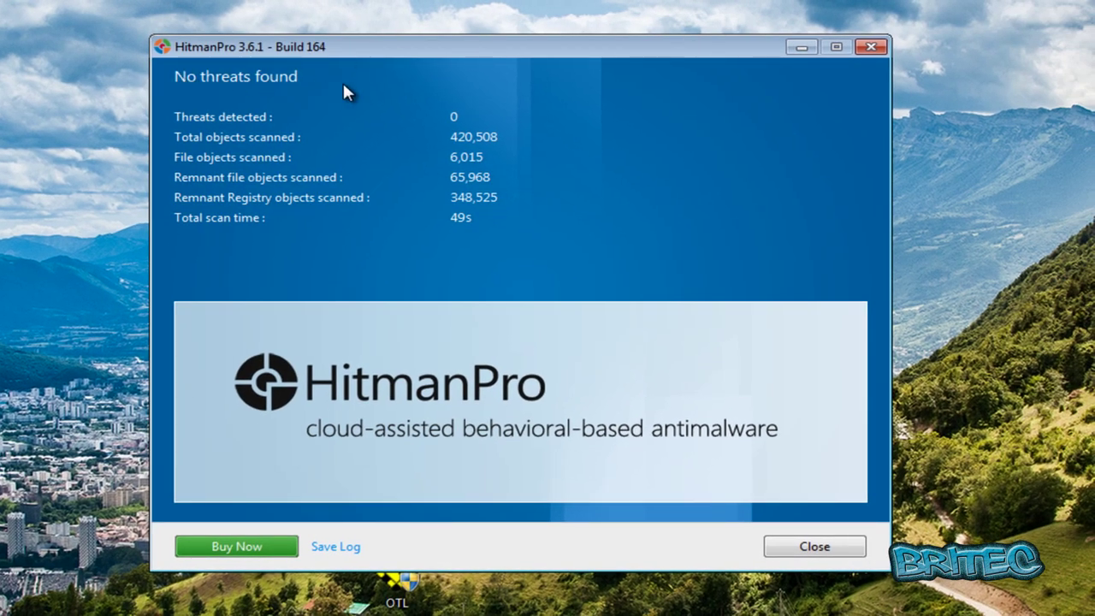
Step: Close HitmanPro after the follow-up scan
{"action": "left_click", "coordinate": [826, 544]}
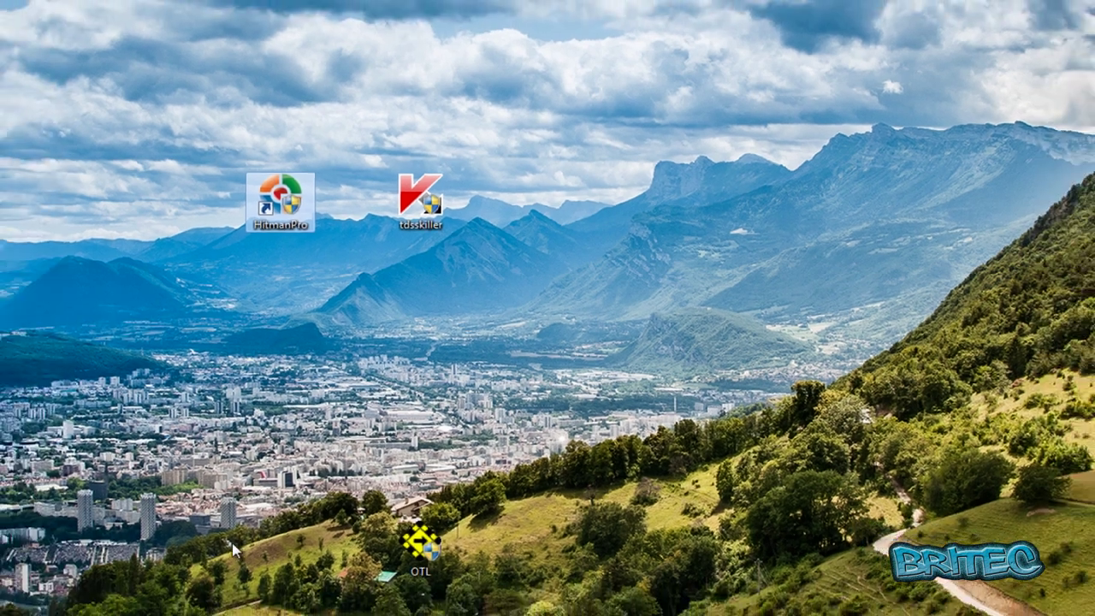